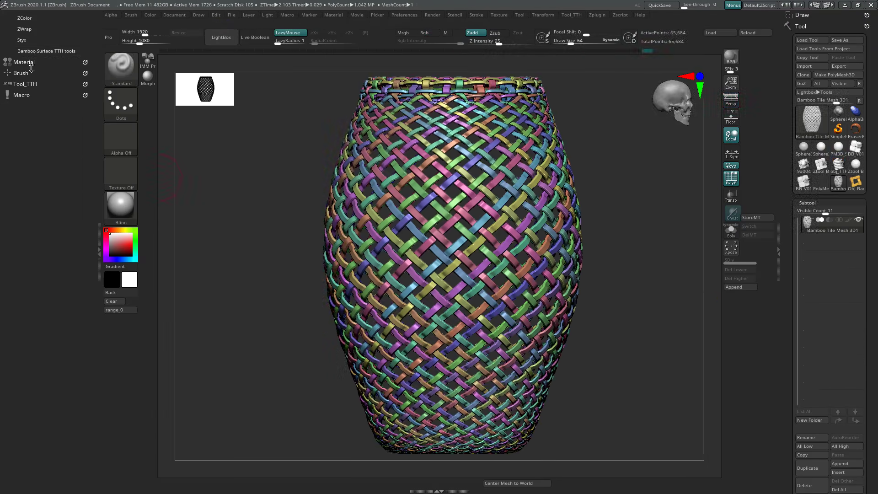
# Run the Bamboo Surface TTH tools macro to replace the woven vase with a plain sphere.
pyautogui.click(465, 277)
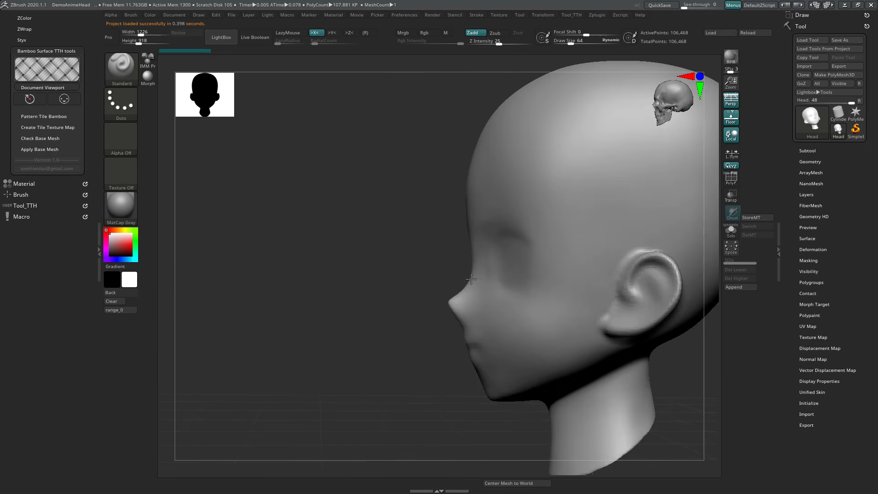
# Load the ZTool Bamboo tile meshes and the Brush Insert Bamboo vase base mesh.
pyautogui.click(64, 99)
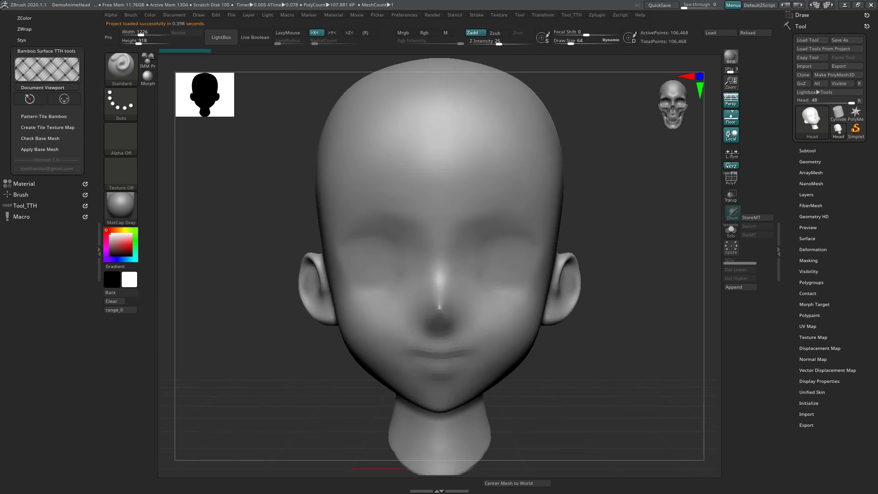
pyautogui.click(43, 99)
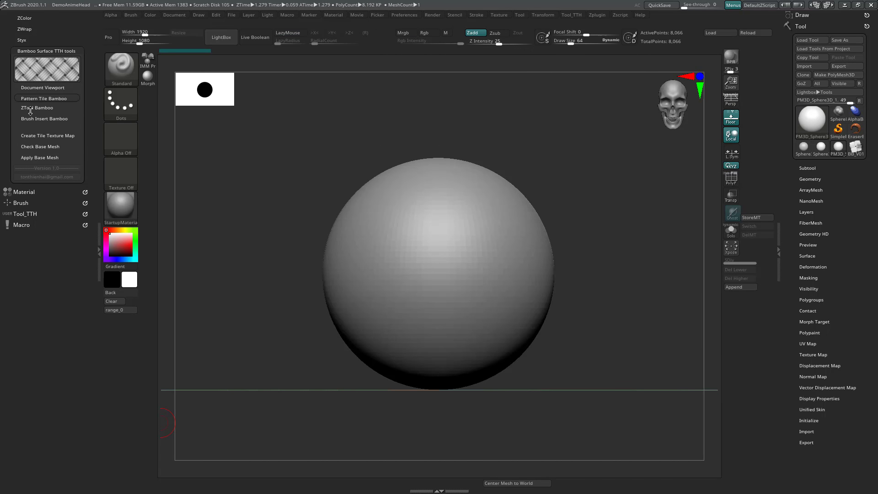
pyautogui.click(24, 121)
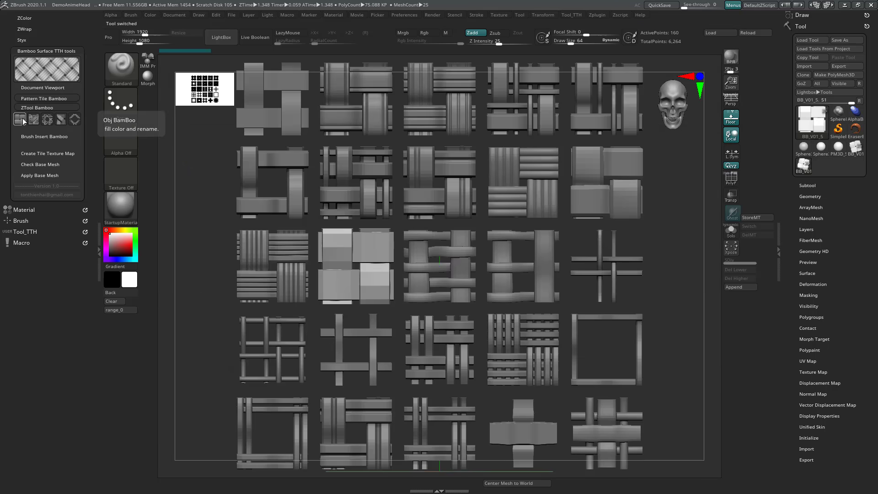
pyautogui.click(44, 137)
pyautogui.click(23, 146)
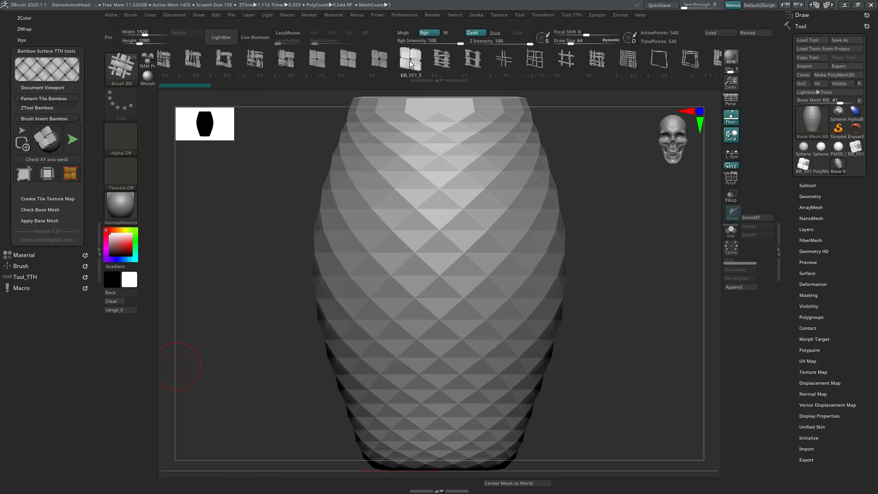
# Array, weld and colour the bamboo tile as Obj BamBoo, then create a flat plane tile.
pyautogui.click(410, 64)
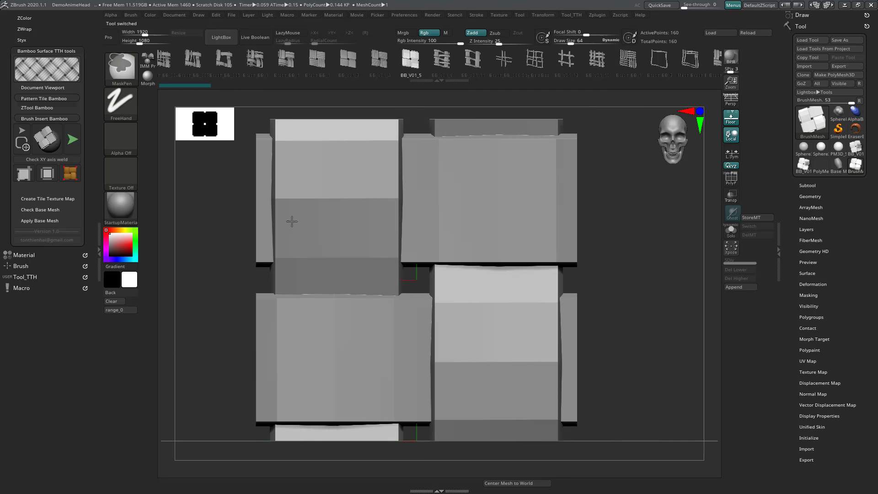
pyautogui.click(66, 175)
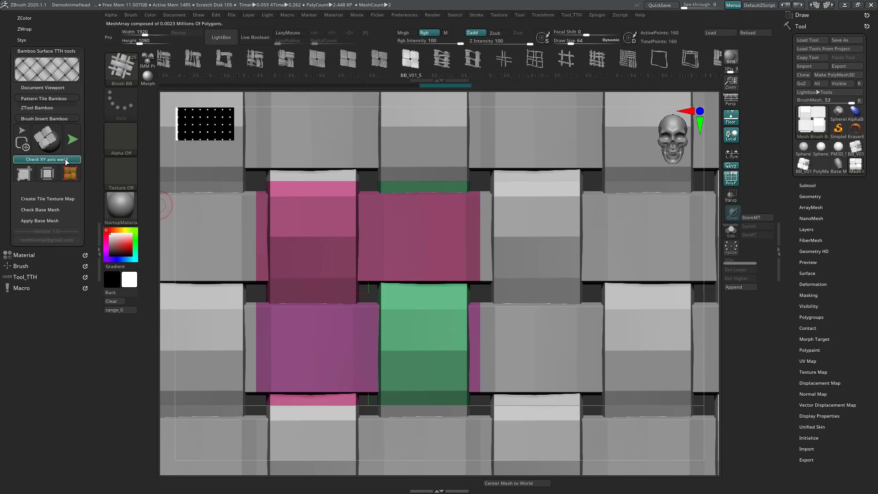
pyautogui.click(50, 175)
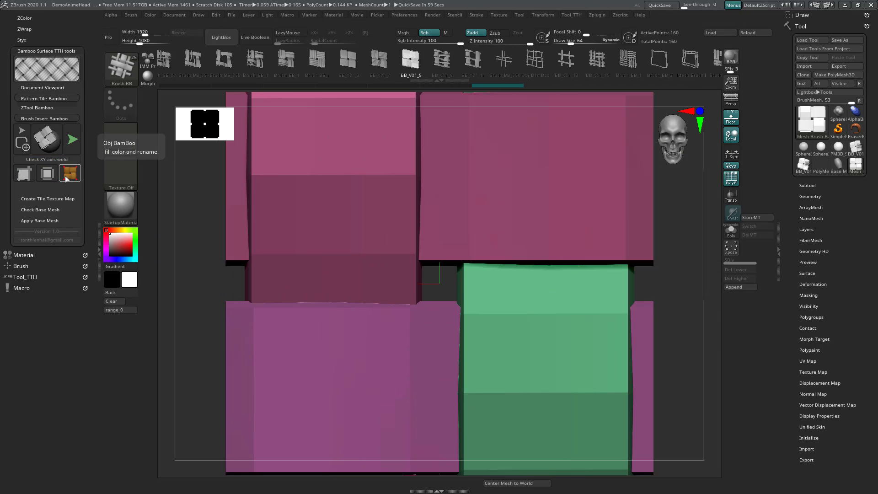
pyautogui.click(66, 178)
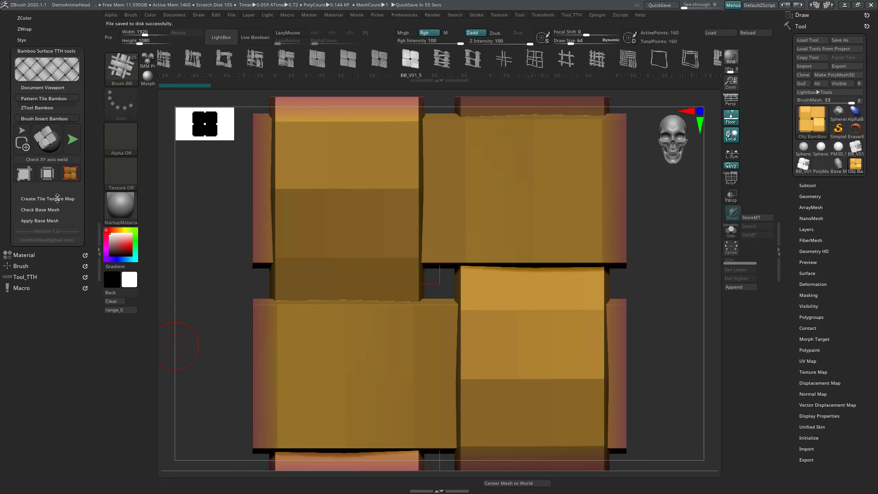
pyautogui.click(57, 199)
pyautogui.click(41, 118)
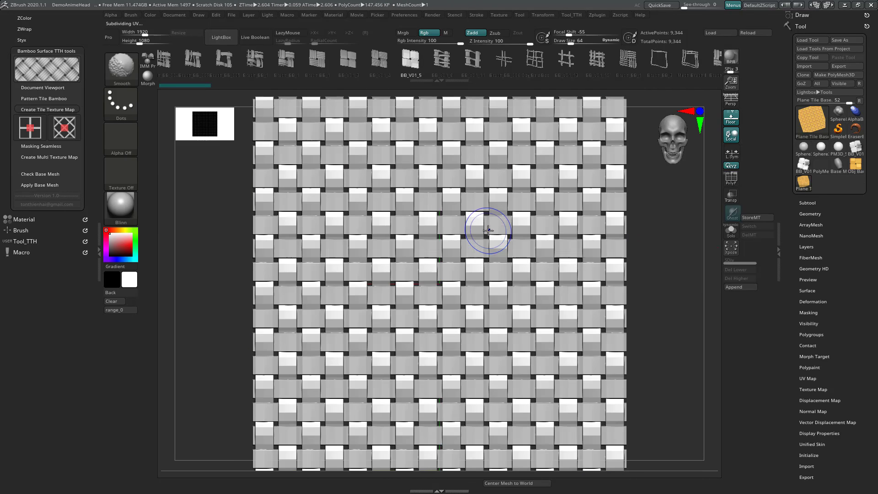
# Divide the woven plane, try the 45° plane tile, and set up Masking Seamless.
pyautogui.click(814, 280)
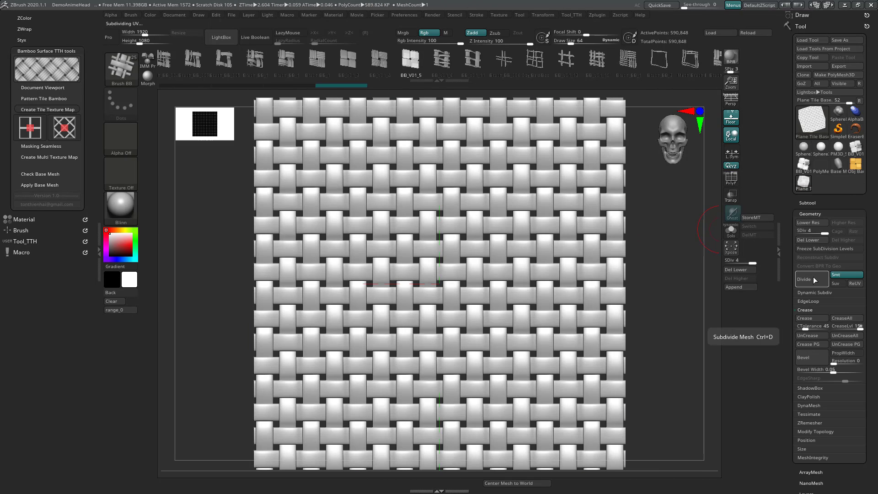
pyautogui.click(73, 124)
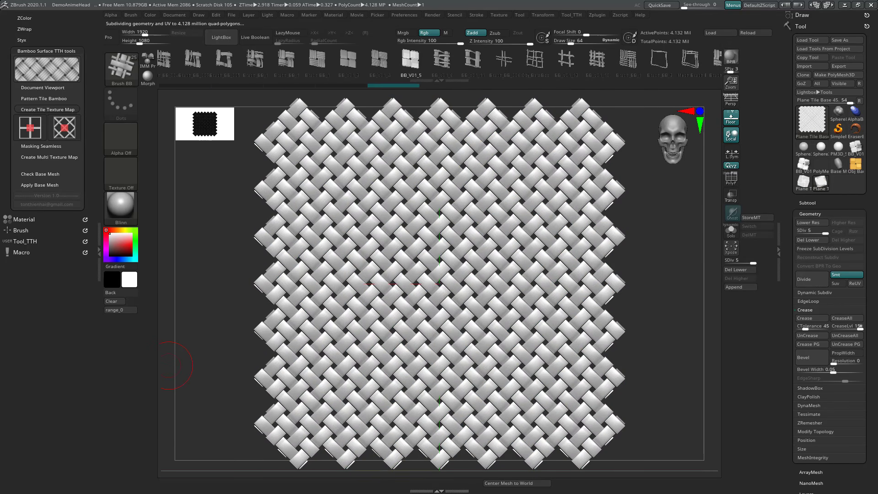
pyautogui.click(33, 145)
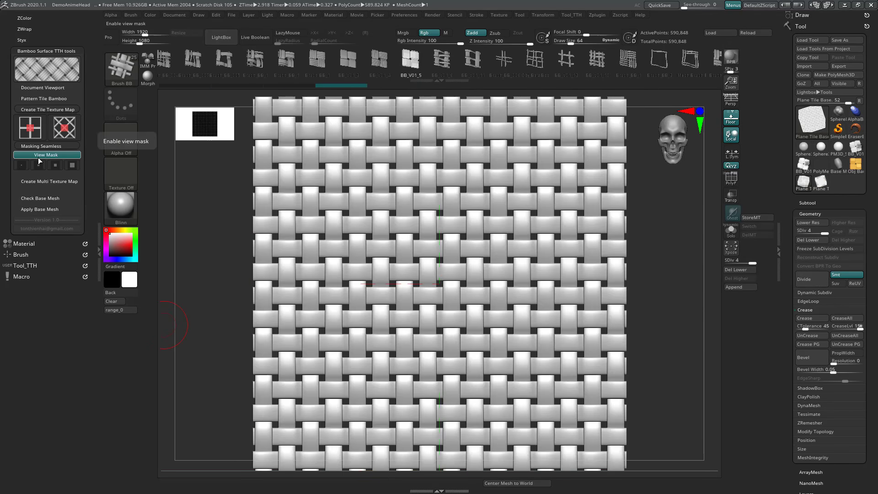
pyautogui.click(22, 165)
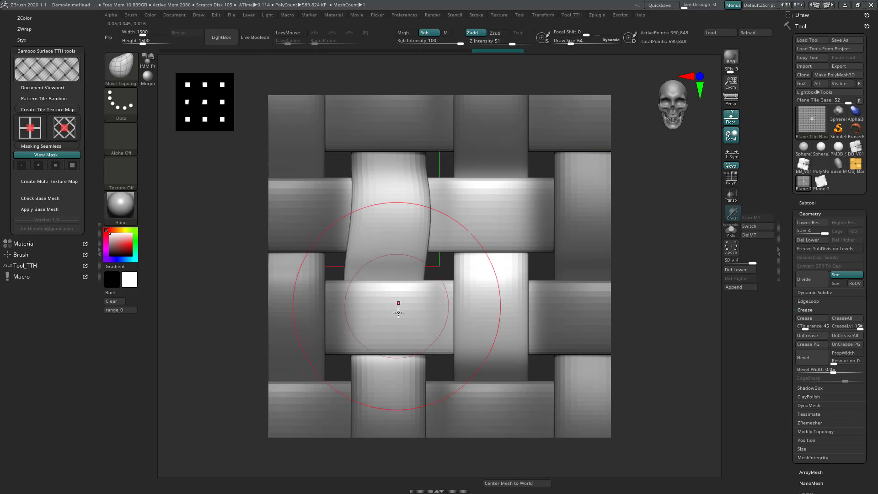
# Bend the central strips with Move Topological, widen the seamless mask, and rebuild the plane at 1920x1080.
pyautogui.moveTo(398, 313)
pyautogui.mouseDown()
pyautogui.moveTo(502, 229)
pyautogui.moveTo(467, 258)
pyautogui.mouseUp()
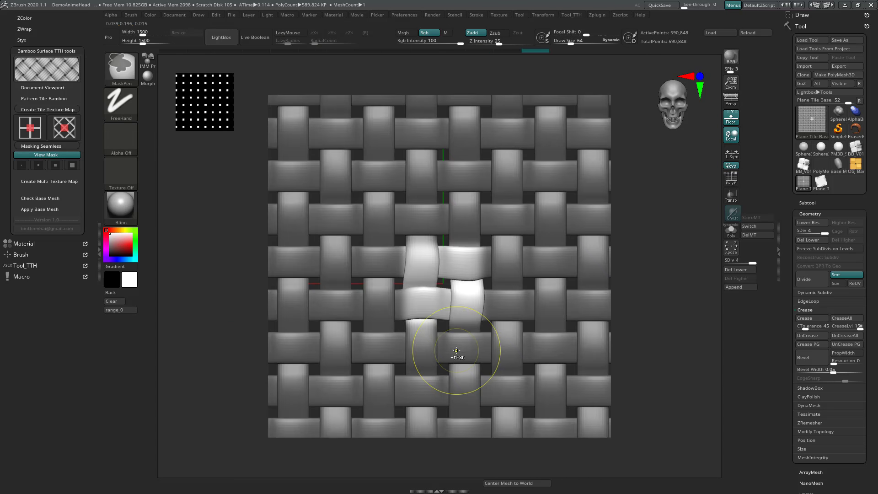
pyautogui.click(39, 165)
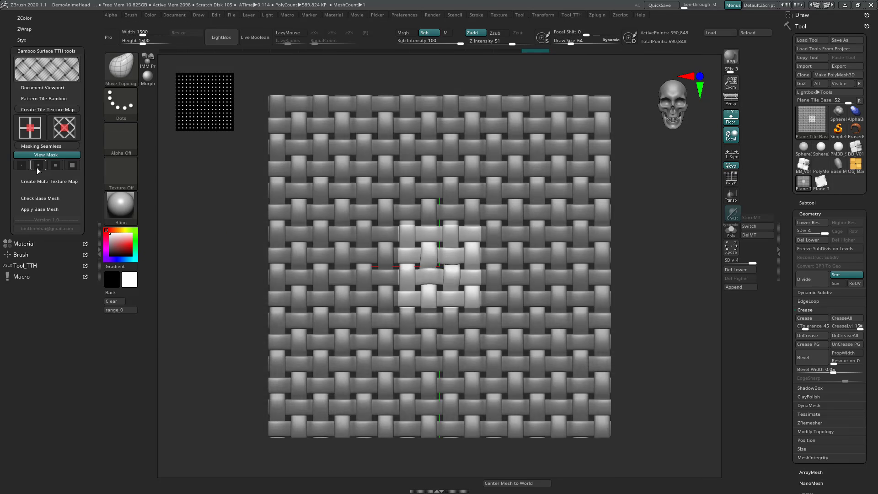
pyautogui.click(56, 166)
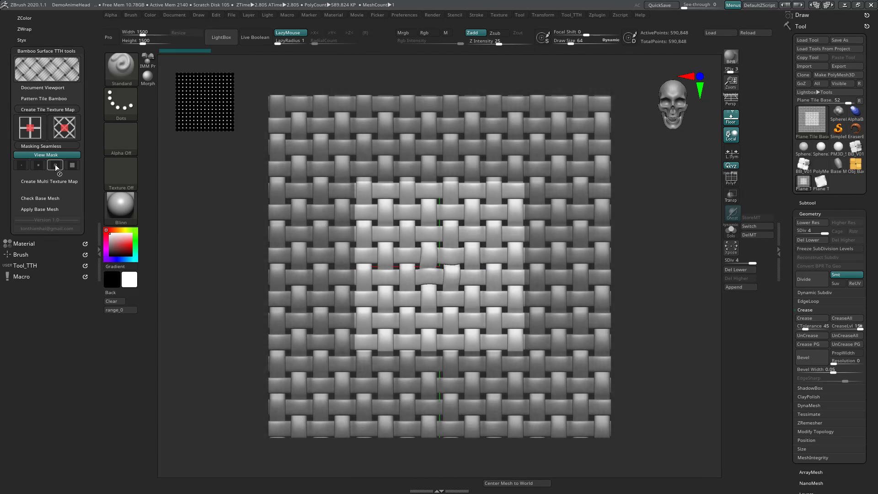
pyautogui.click(74, 170)
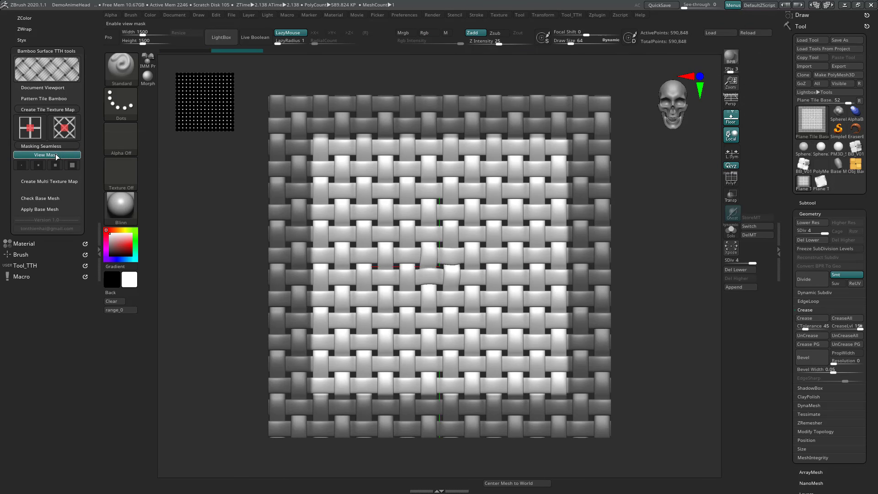
pyautogui.click(22, 165)
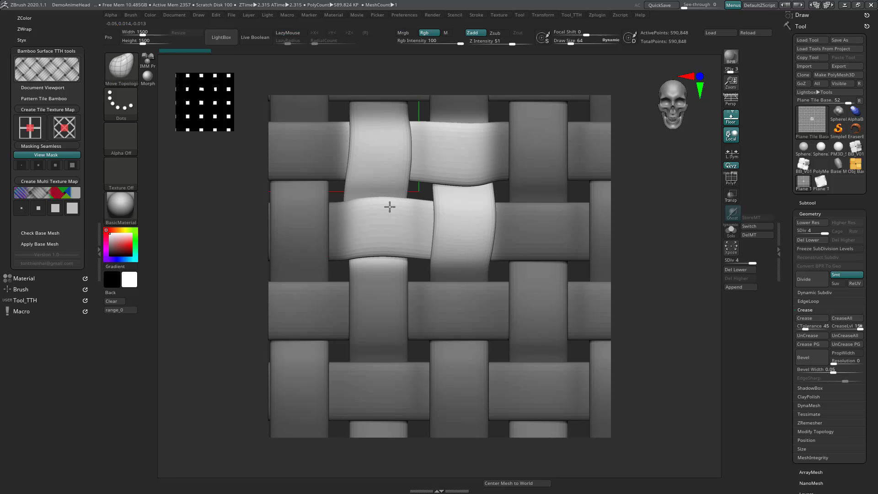
pyautogui.click(23, 210)
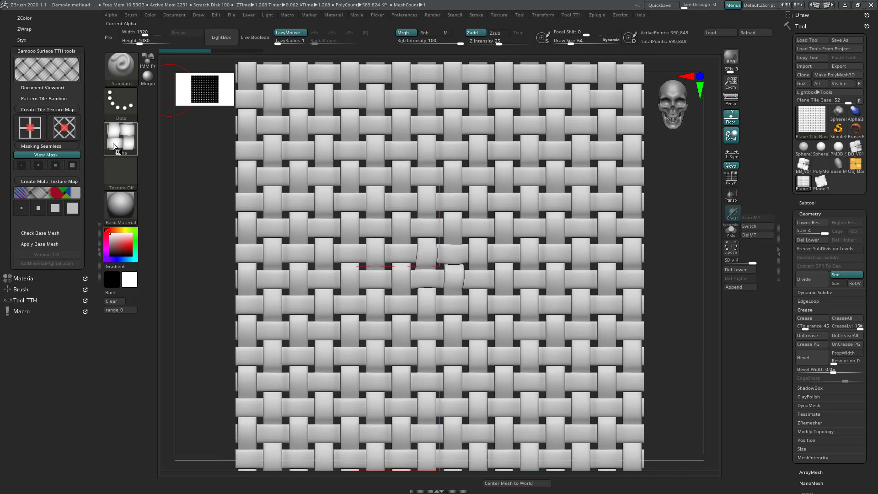
# Generate a 2048 multi texture map from the weave, then select the Base Mesh BB vase.
pyautogui.click(498, 15)
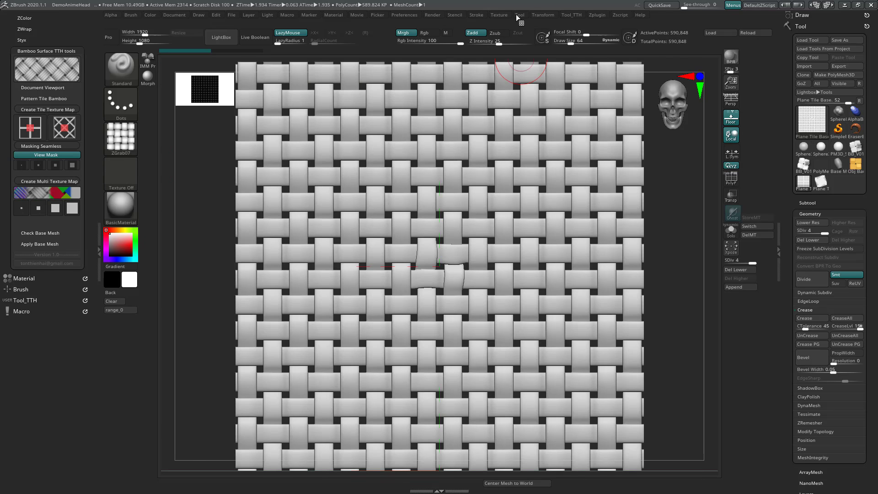
pyautogui.click(520, 15)
pyautogui.click(55, 208)
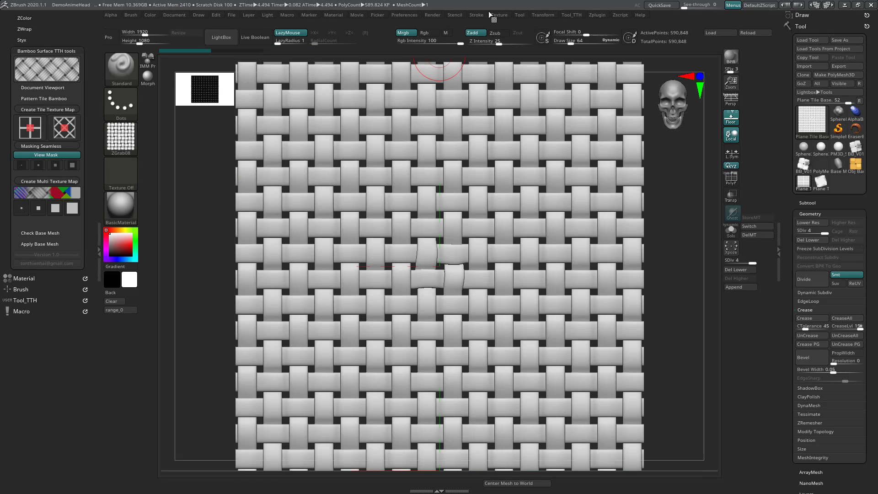
pyautogui.click(490, 15)
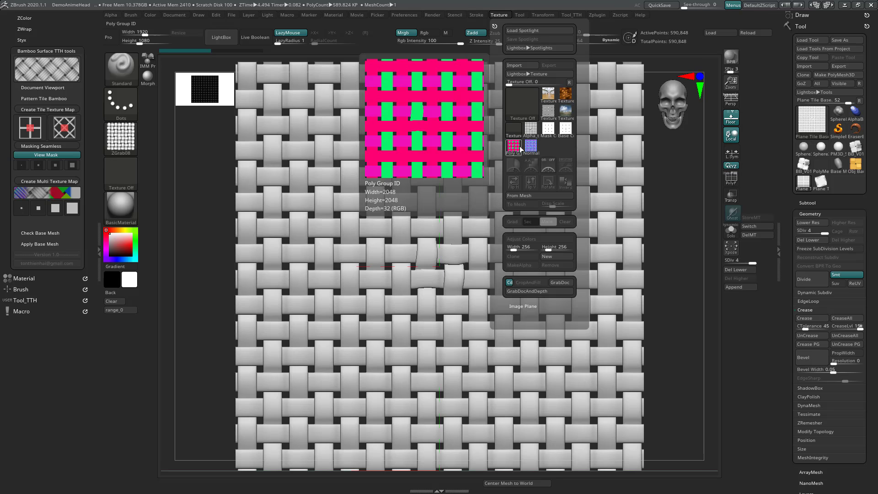
pyautogui.click(50, 110)
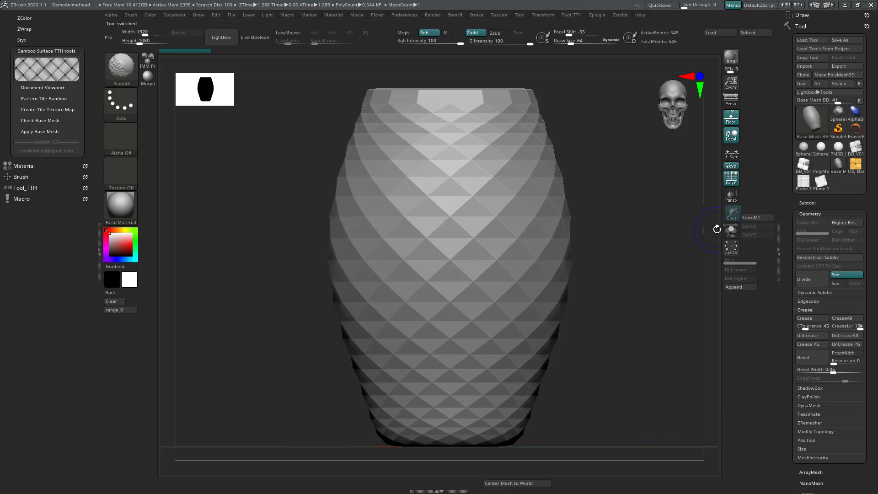
# Check the vase as base mesh and preview the tile texture at different densities with Texture On & BumpViewer.
pyautogui.click(40, 121)
pyautogui.click(45, 148)
pyautogui.moveTo(393, 256)
pyautogui.mouseDown()
pyautogui.moveTo(420, 280)
pyautogui.moveTo(362, 294)
pyautogui.mouseUp()
pyautogui.click(51, 135)
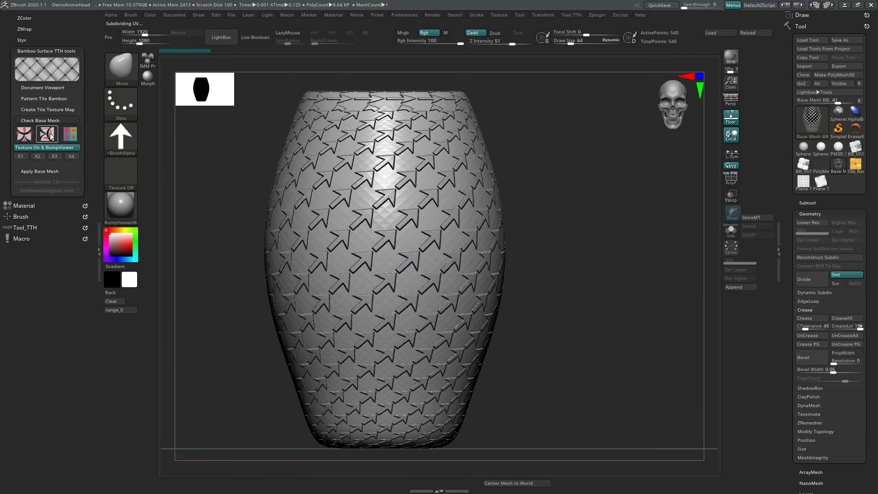
pyautogui.click(39, 156)
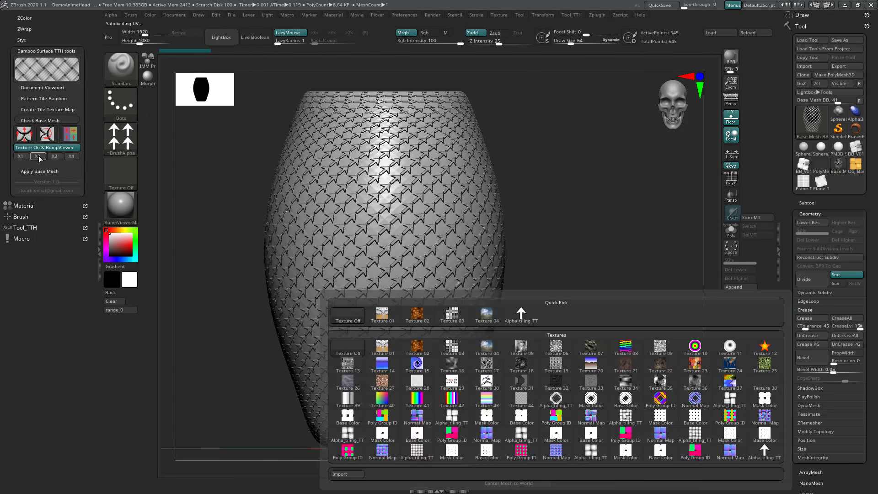
pyautogui.click(71, 156)
pyautogui.click(20, 156)
pyautogui.click(44, 147)
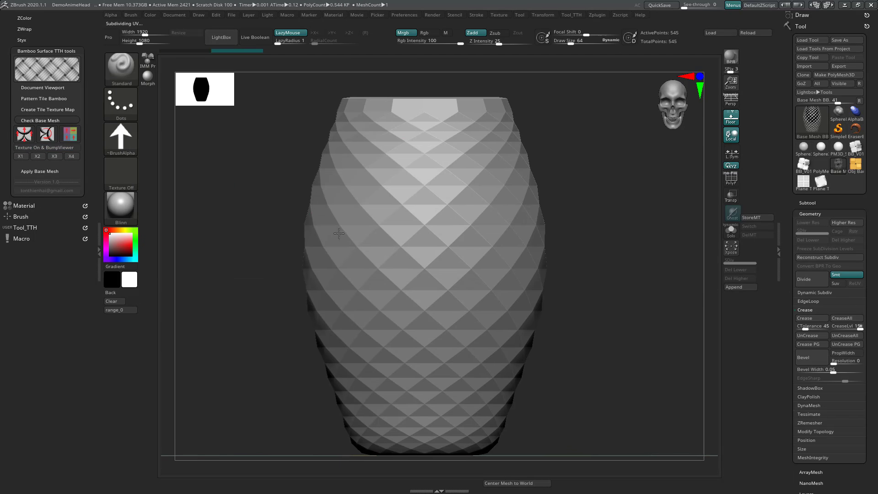
# Pull the rim into a wider, slanted opening with Move Topological, then divide the vase.
pyautogui.rightClick(504, 281)
pyautogui.press('b')
pyautogui.press('m')
pyautogui.press('t')
pyautogui.moveTo(333, 294)
pyautogui.mouseDown()
pyautogui.moveTo(399, 101)
pyautogui.moveTo(394, 87)
pyautogui.mouseUp()
pyautogui.moveTo(572, 219); pyautogui.dragTo(512, 268)
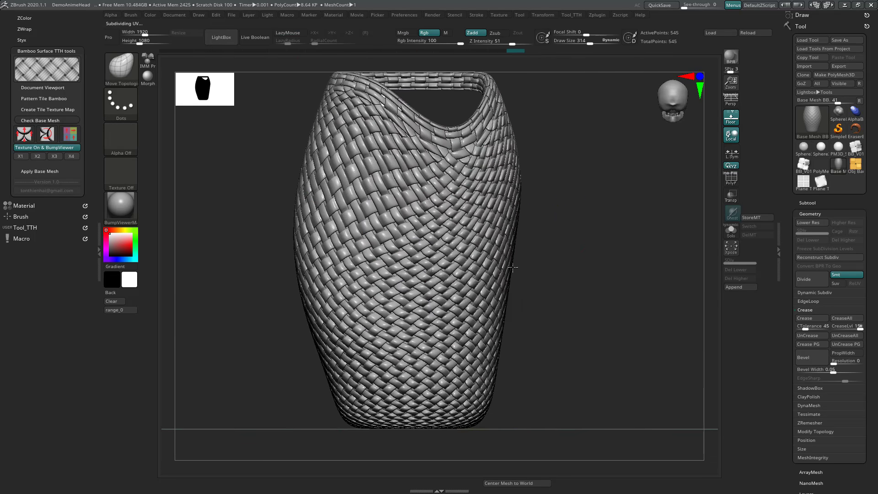
pyautogui.click(801, 280)
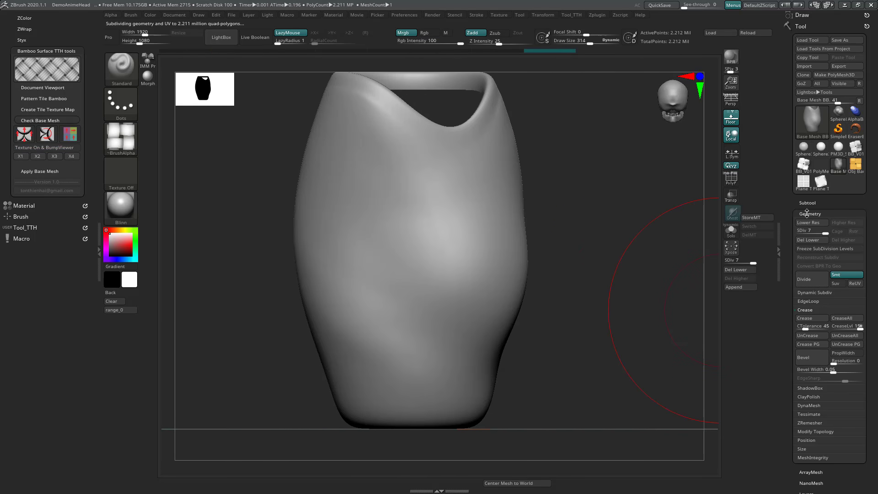
# Apply the woven bamboo surface to the vase and lower its layer intensity.
pyautogui.click(40, 171)
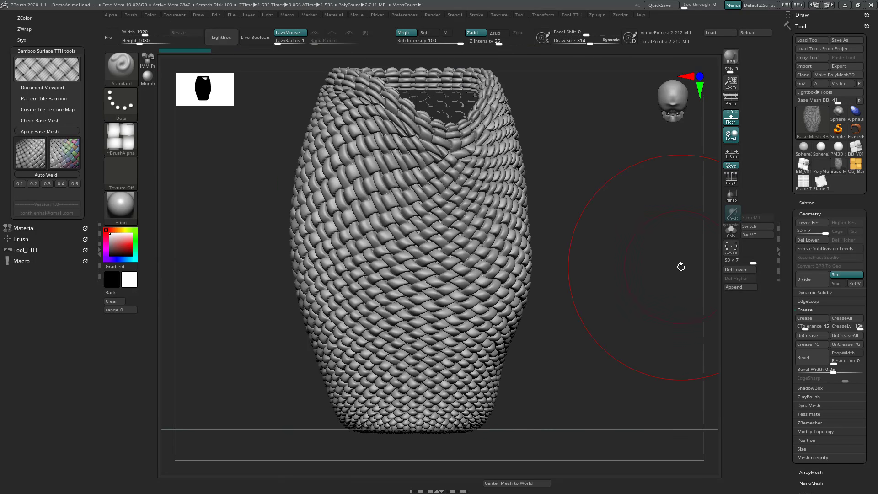
pyautogui.click(810, 213)
pyautogui.click(806, 246)
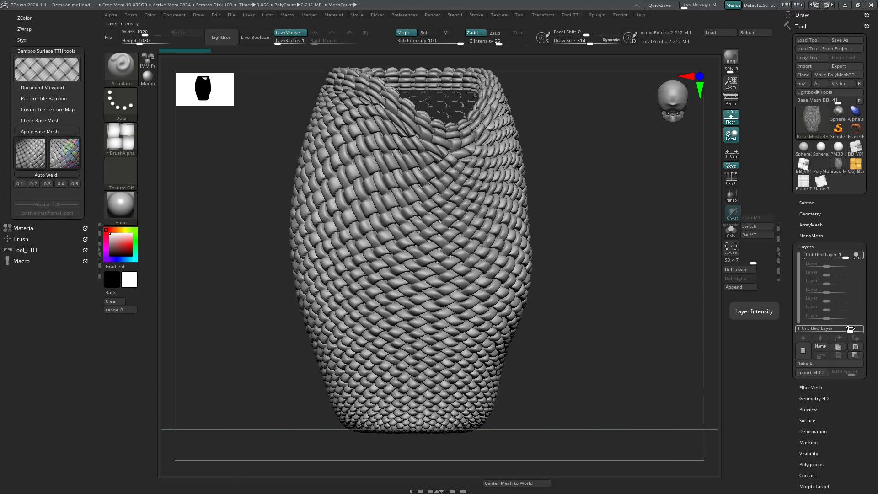
pyautogui.moveTo(853, 331); pyautogui.dragTo(848, 330)
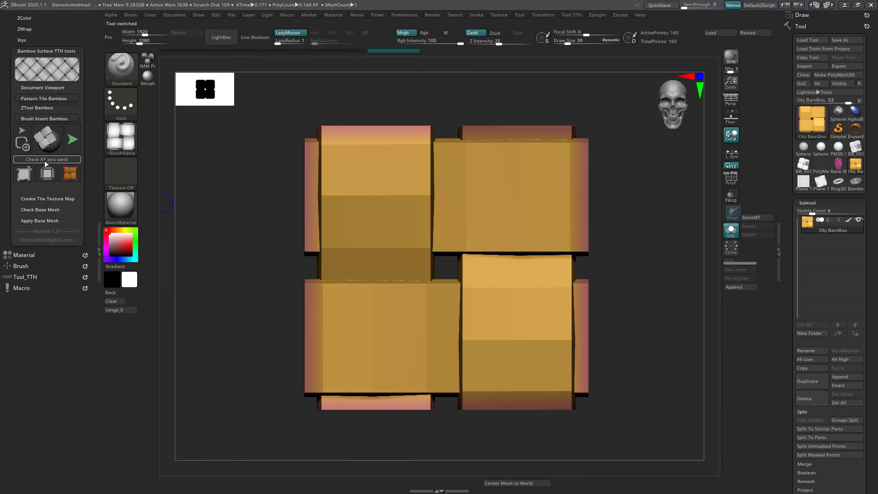
# Load Ring3D from Tool Quick Pick and apply the bamboo tile to the torus.
pyautogui.click(45, 159)
pyautogui.click(812, 120)
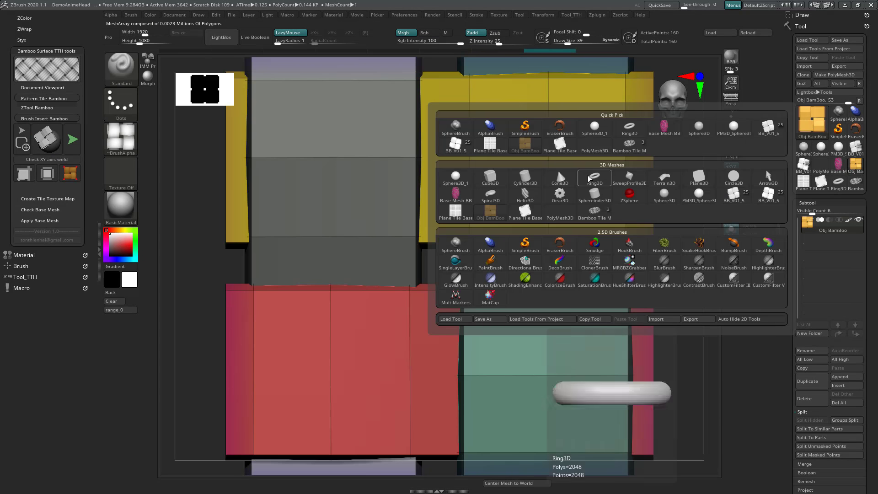
pyautogui.click(589, 179)
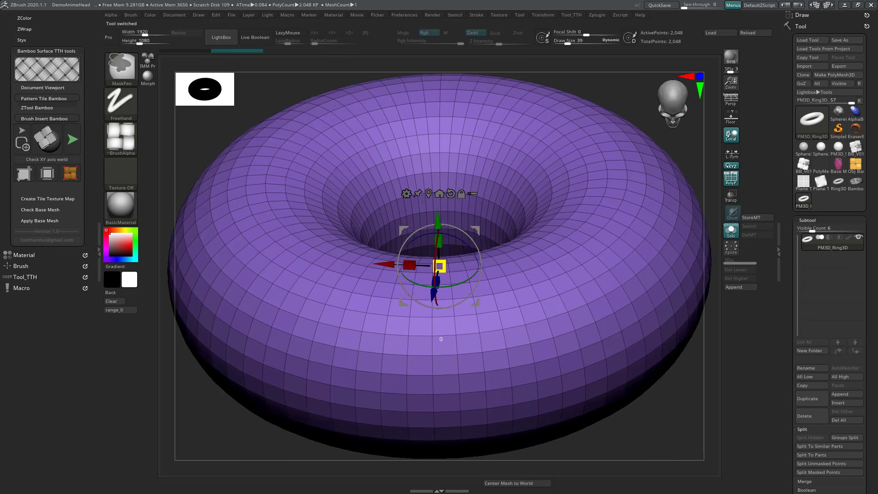
pyautogui.click(57, 210)
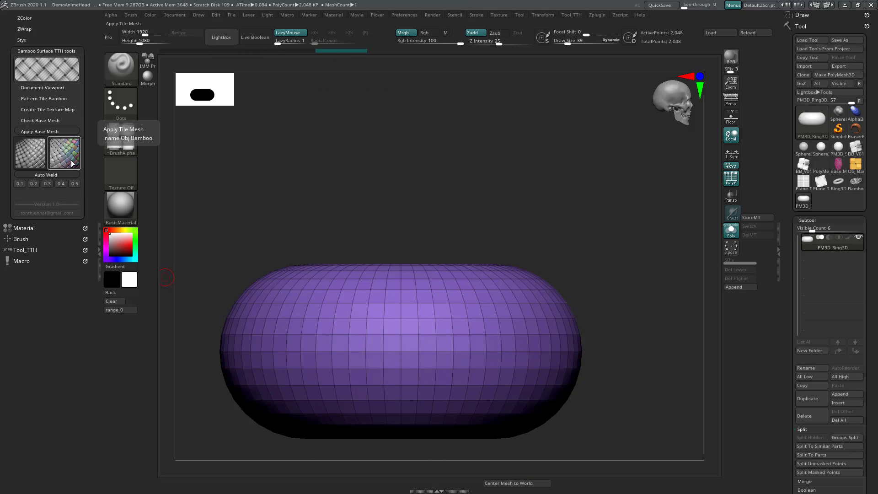
pyautogui.click(72, 163)
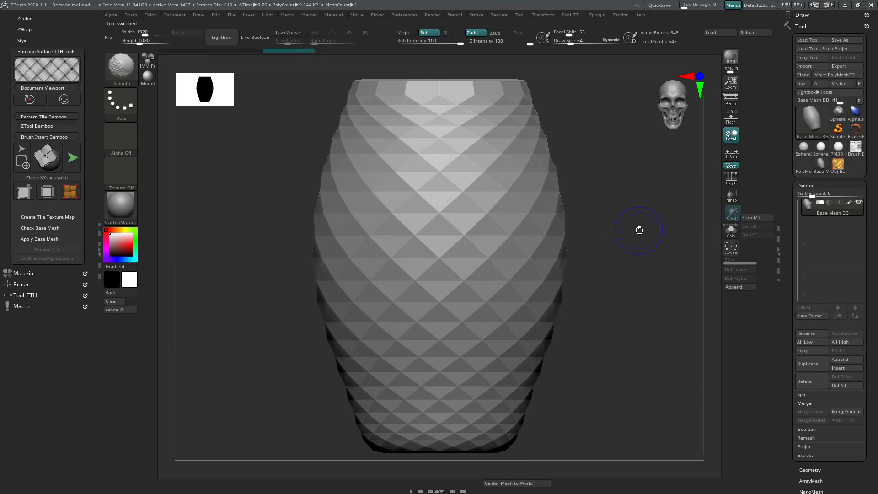
# Check the faceted vase base mesh, preview the texture, and apply the bamboo tile geometry to it.
pyautogui.click(69, 227)
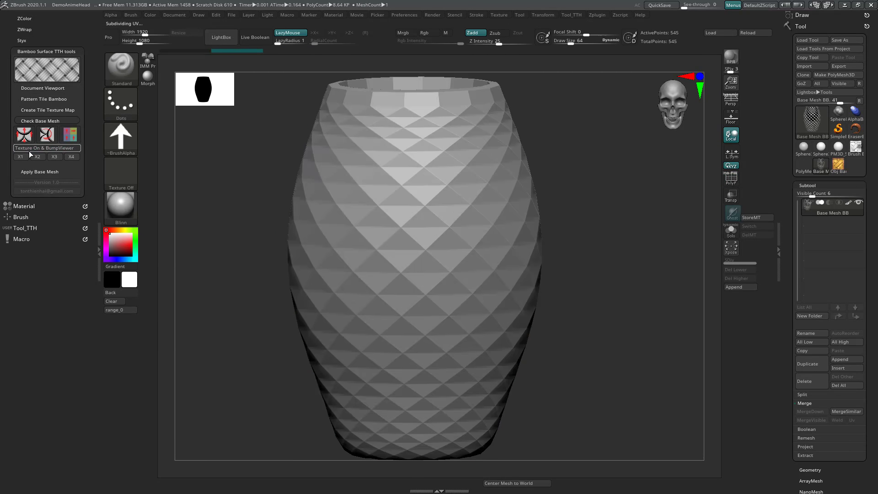
pyautogui.click(29, 154)
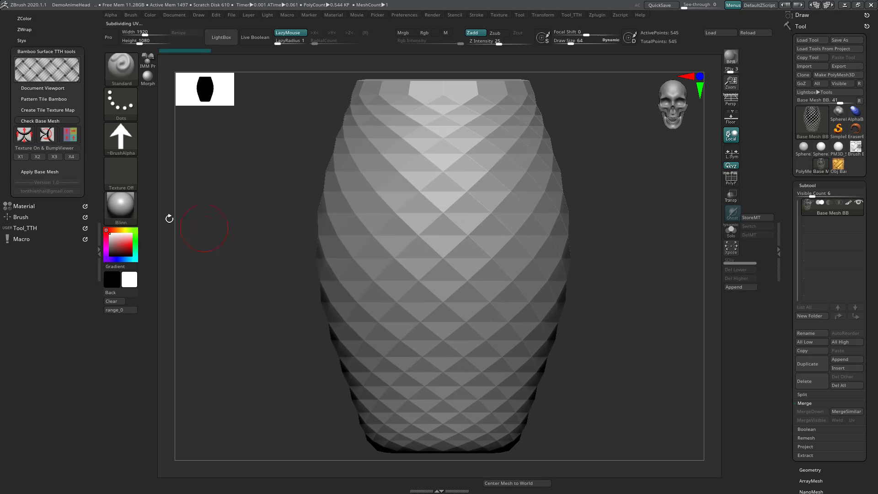
pyautogui.click(54, 172)
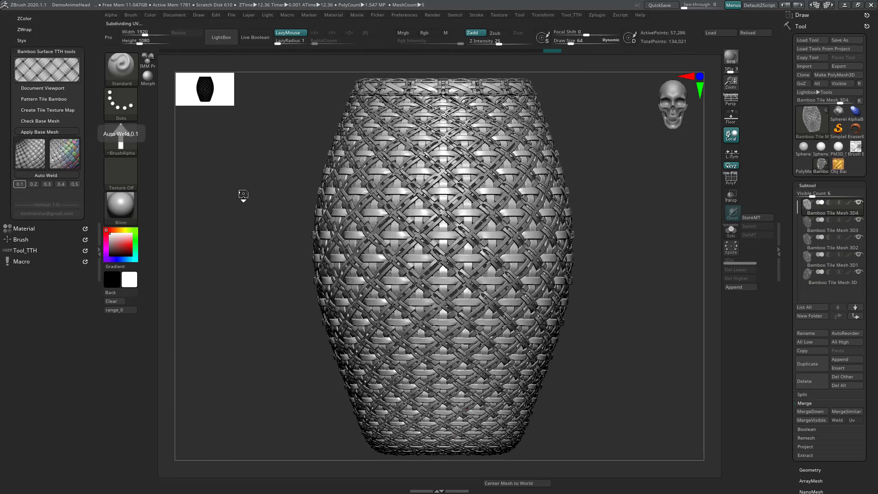
# Solo the bamboo strips and auto-weld Bamboo Tile Mesh 3D2 at 0.4 and 0.2 tolerance.
pyautogui.click(726, 231)
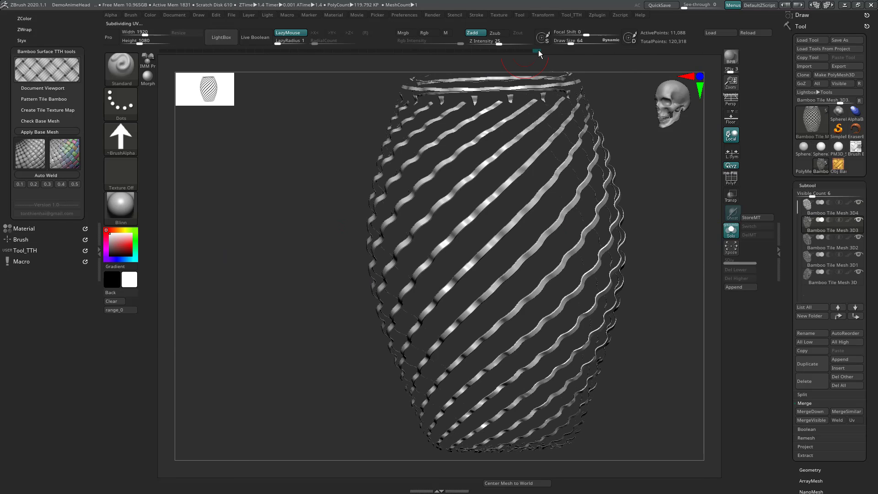
pyautogui.click(837, 249)
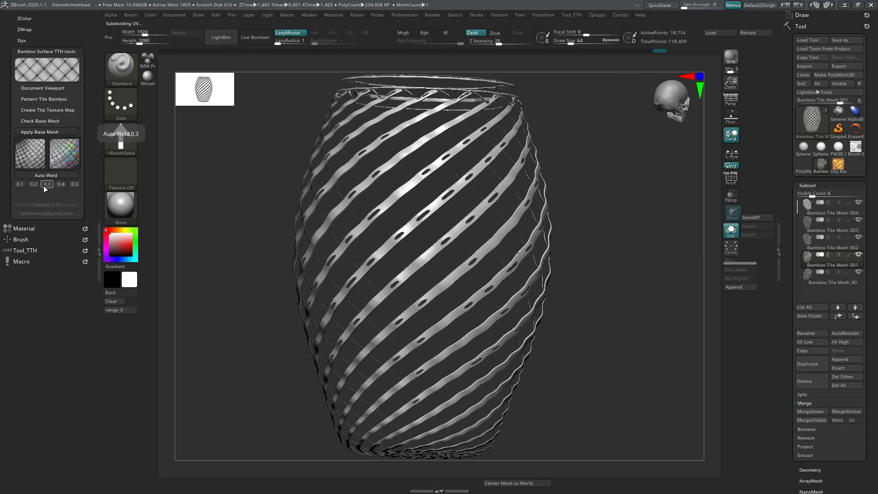
pyautogui.click(61, 184)
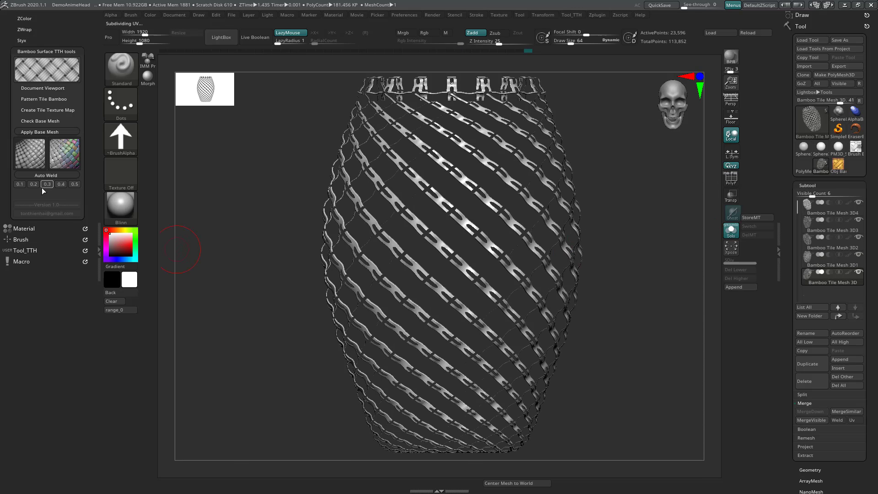
pyautogui.click(35, 186)
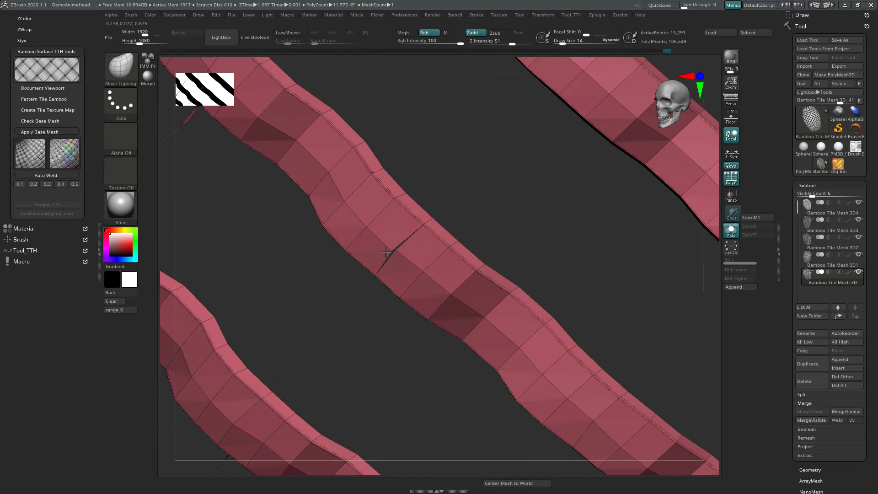
pyautogui.click(22, 177)
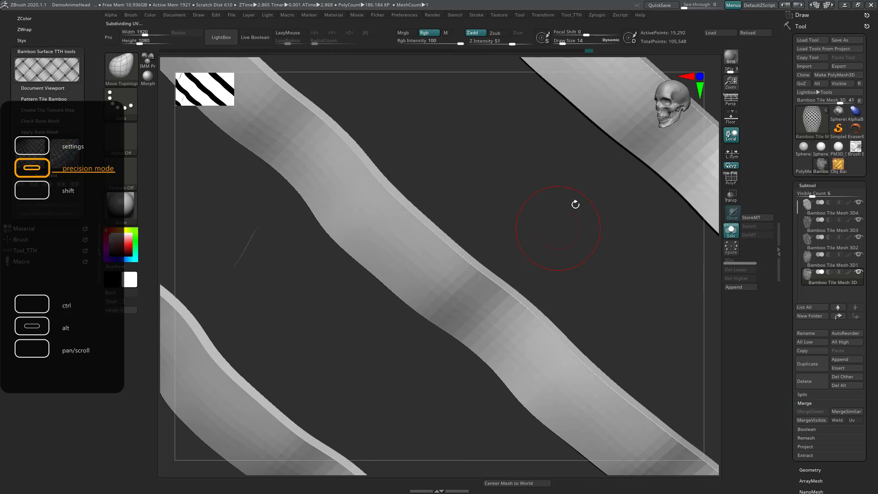